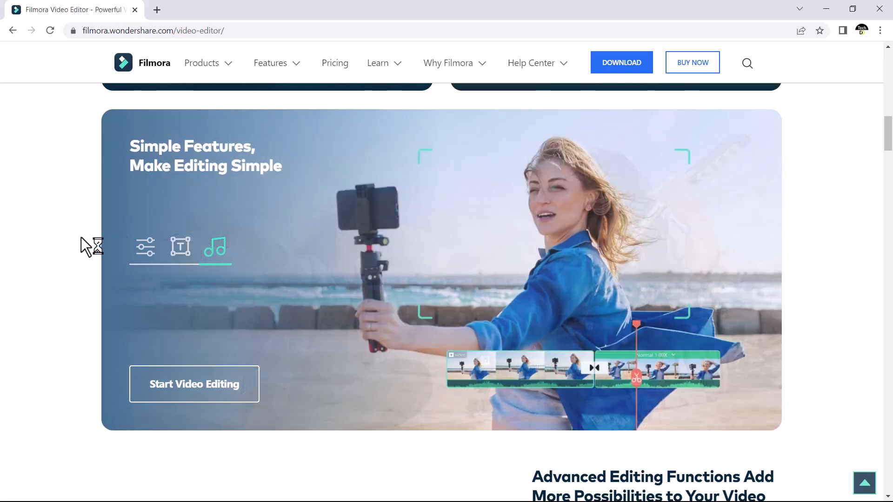
Step: Look through the advanced editing and audio feature sections of the Filmora video editor web page
scroll(850, 214, "down", 10)
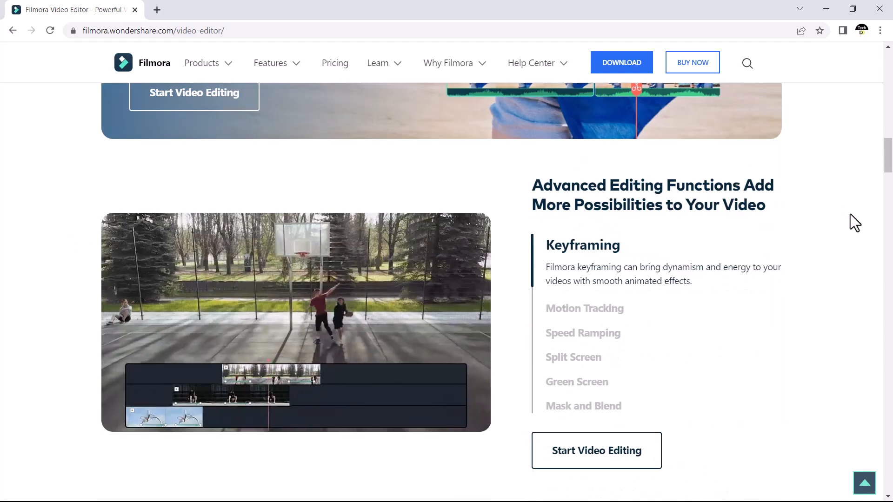
scroll(850, 214, "up", 3)
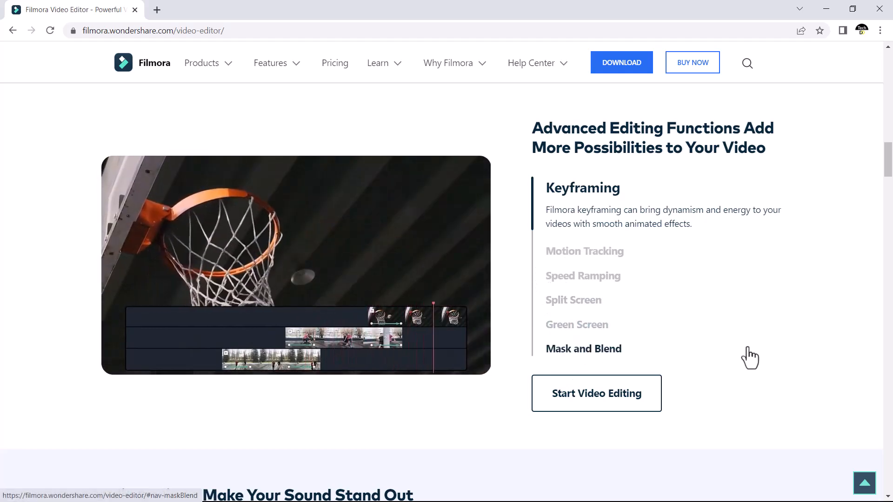
scroll(745, 359, "down", 5)
scroll(743, 349, "down", 2)
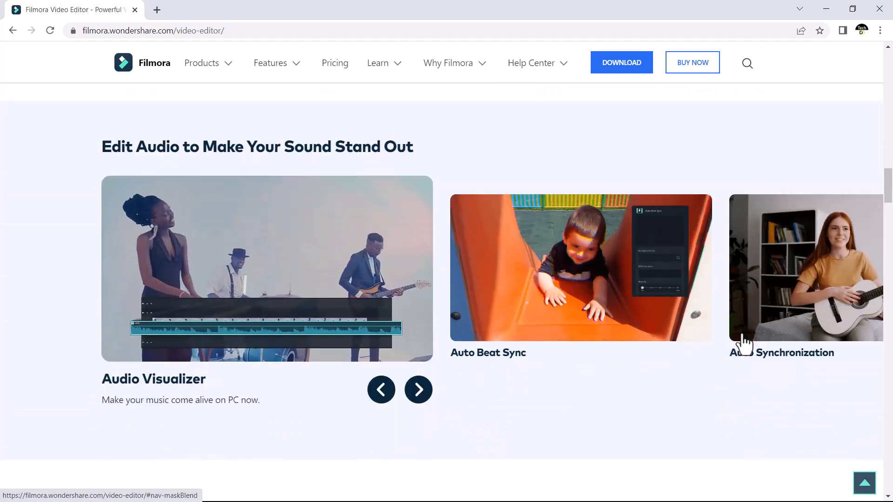
scroll(744, 333, "up", 10)
scroll(745, 330, "up", 15)
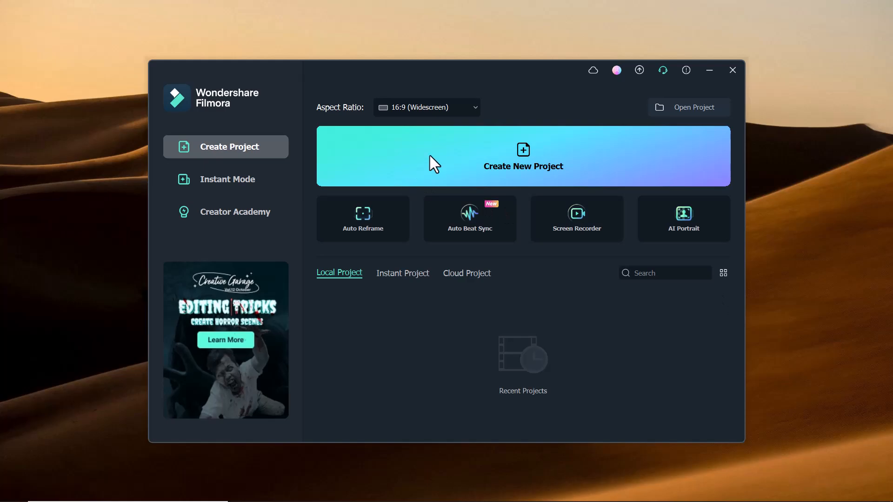
Step: Switch to Filmora, create a new 16:9 project and search the Pexels stock videos for "SMOKE"
left_click(450, 155)
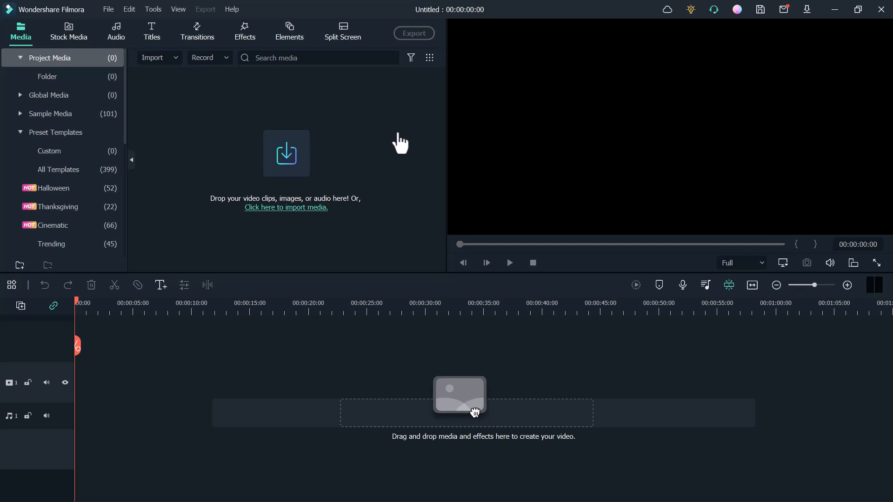
left_click(69, 34)
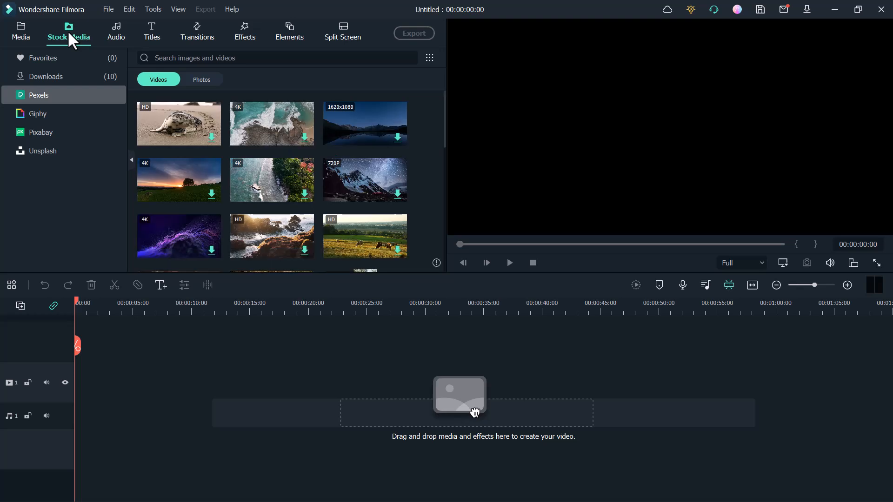
left_click(180, 58)
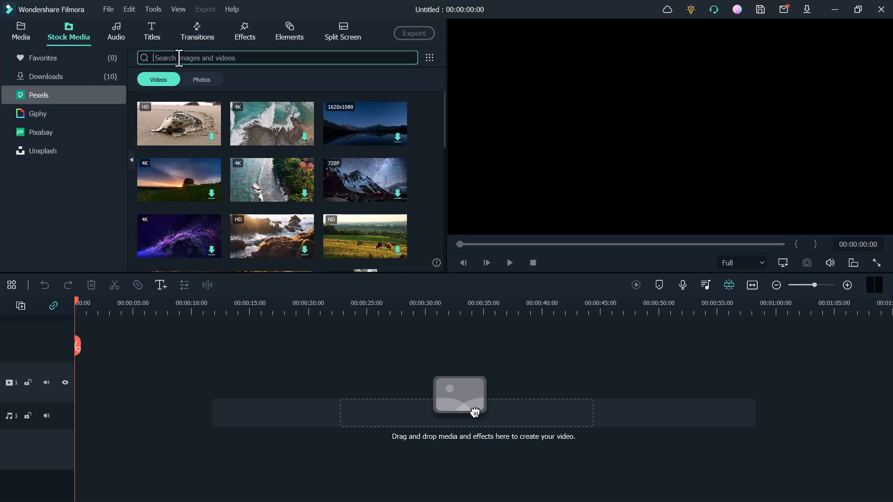
type("SMOKE")
key("Return")
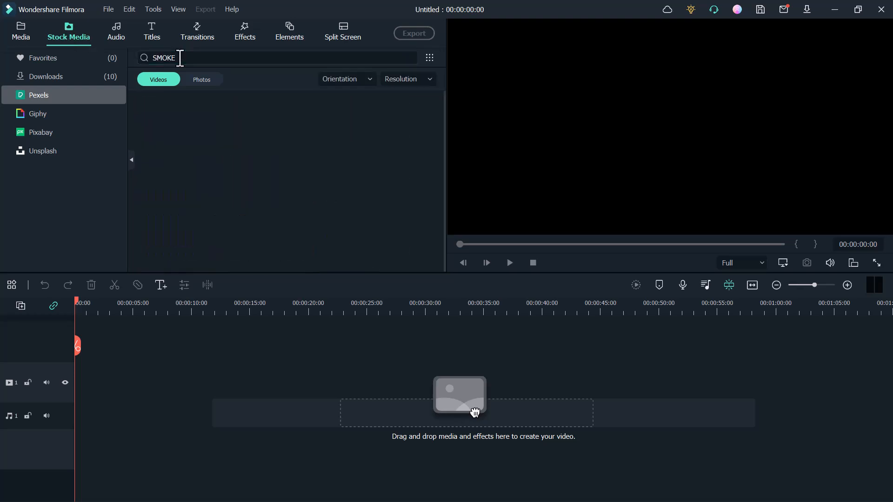
Step: Add the 720P clip of white smoke on a black background from the stock results to the timeline
scroll(369, 130, "down", 2)
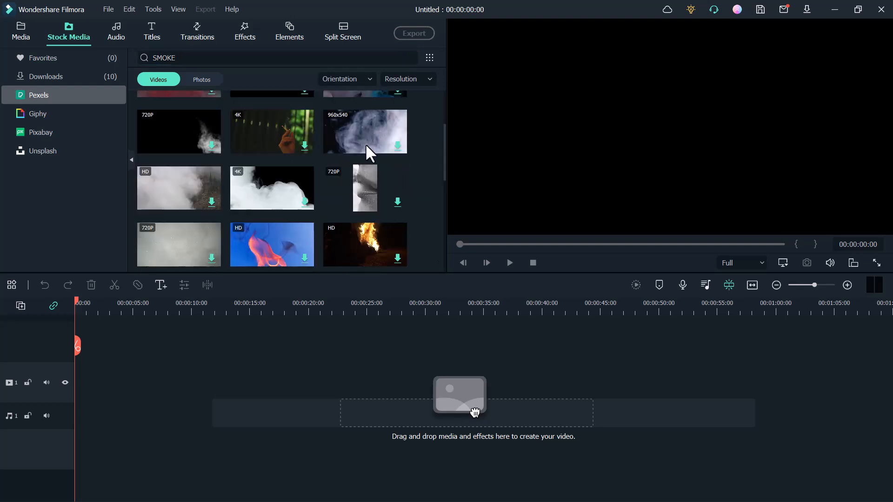
scroll(270, 156, "down", 2)
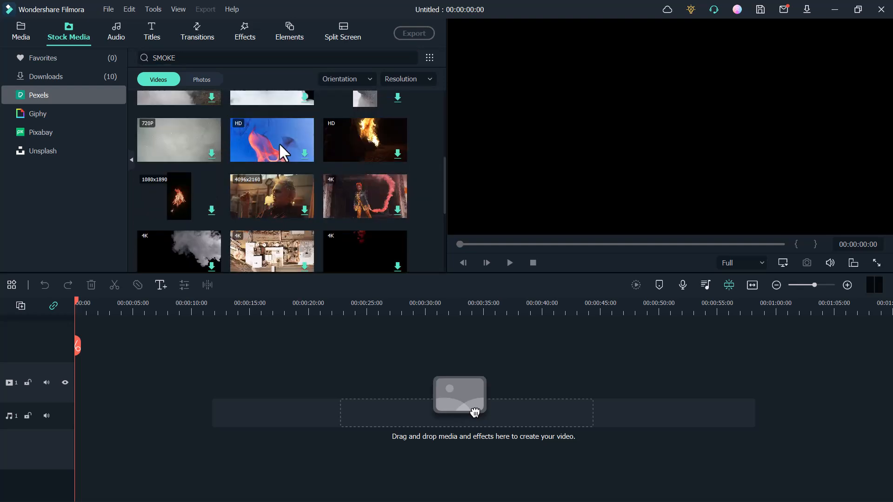
scroll(367, 197, "down", 2)
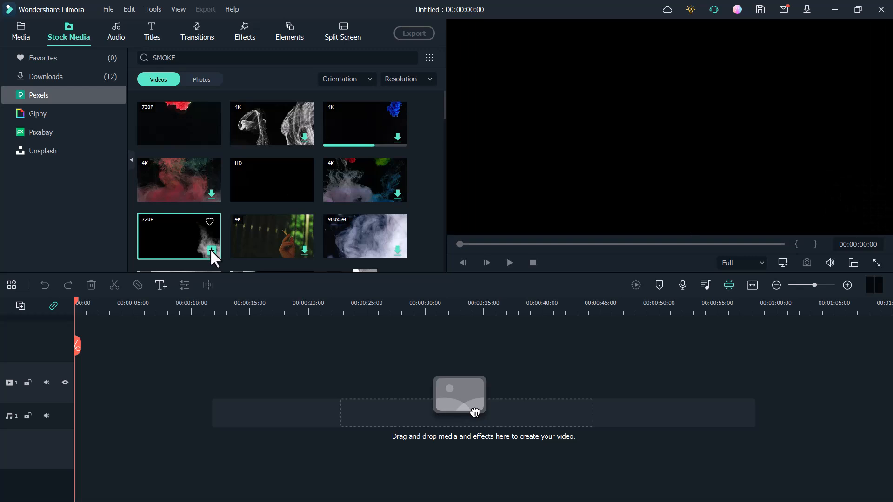
left_click(211, 250)
left_click(493, 279)
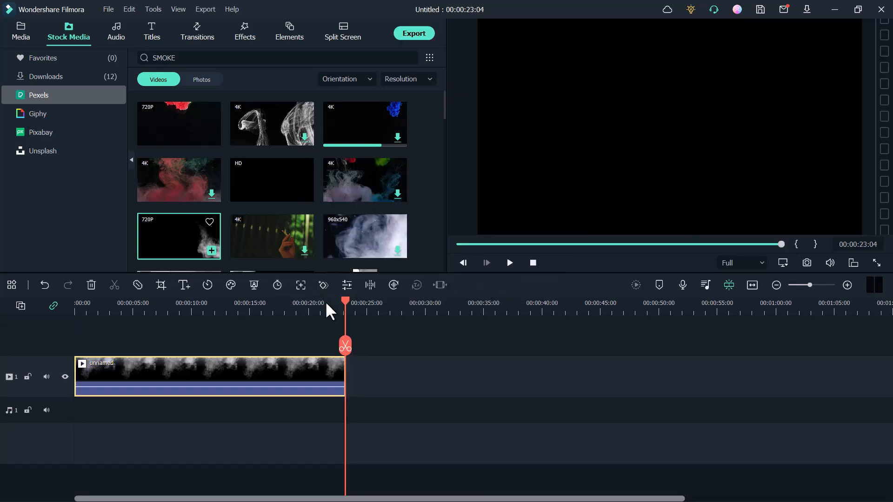
Step: Play the smoke clip from its start and pause at about 00:00:05:23
left_click_drag(342, 303, 4, 308)
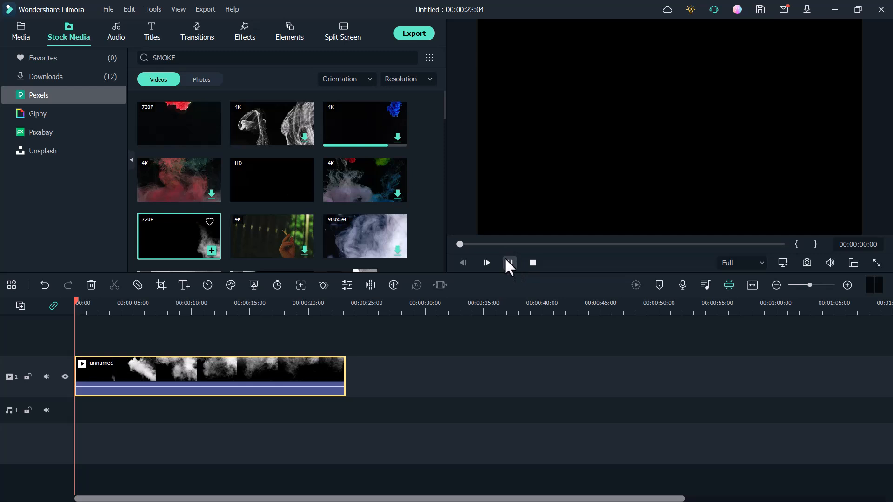
left_click(508, 262)
left_click(509, 263)
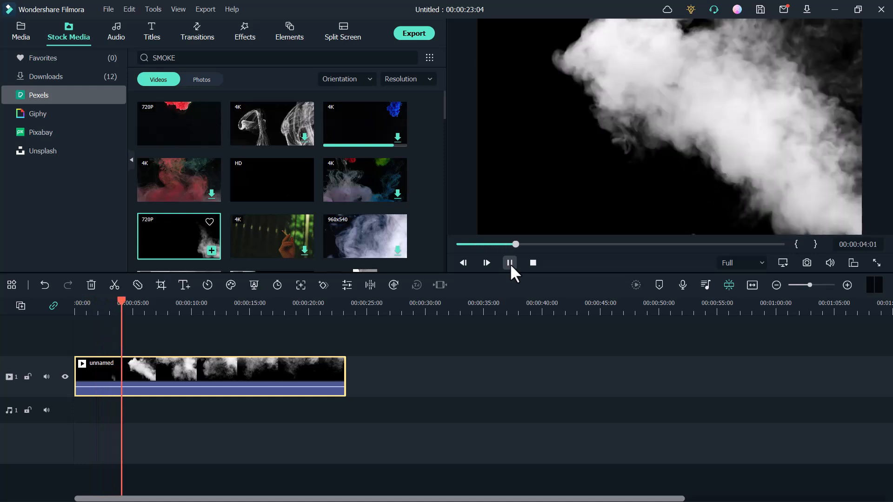
left_click(510, 263)
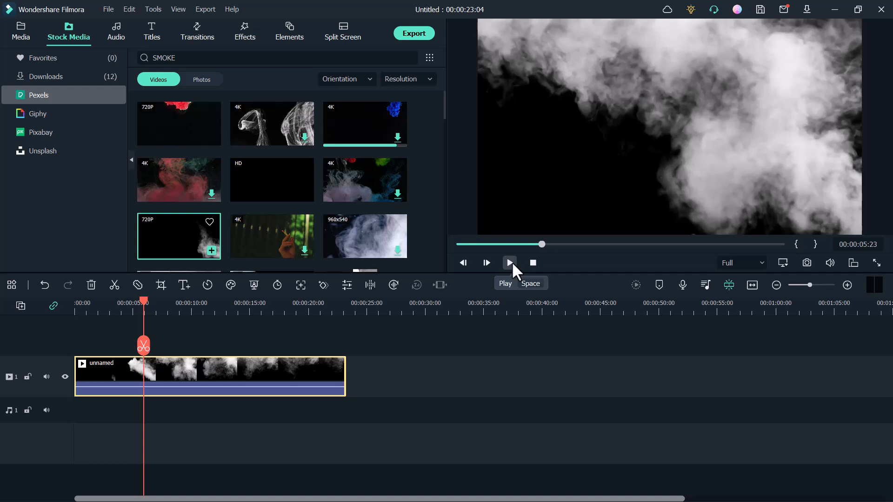
Step: Add the Basic 6 plain text title above the smoke clip at the playhead
left_click(156, 27)
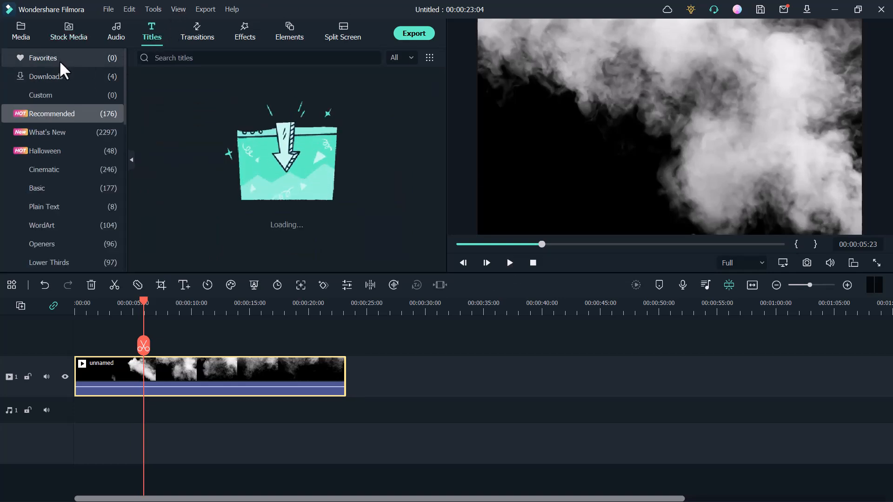
left_click(55, 206)
mouse_move(212, 119)
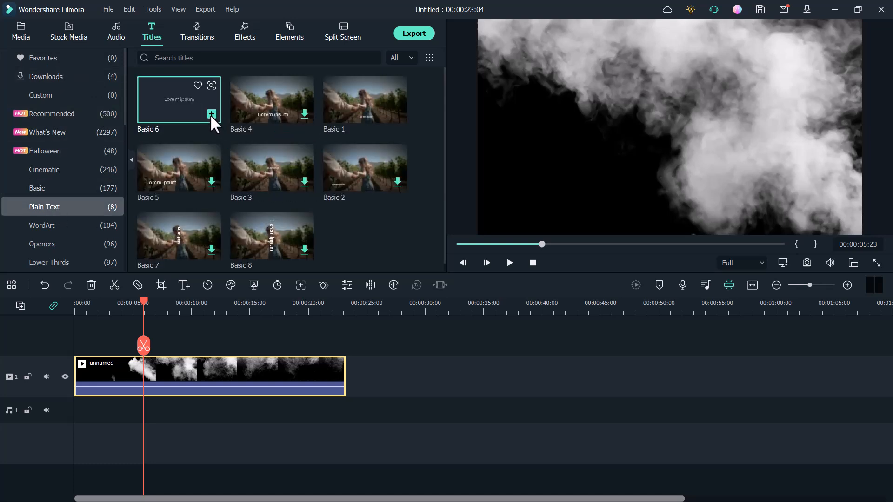
left_click(211, 114)
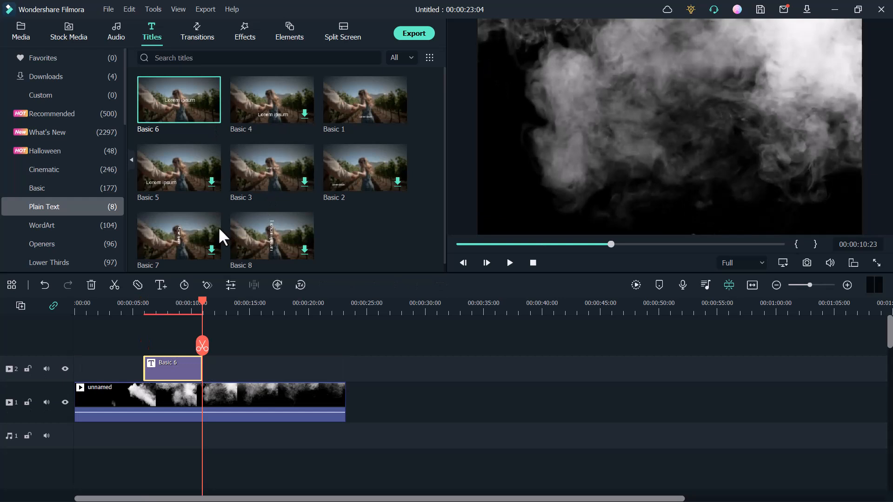
Step: Open the title clip's properties and replace its text with "TECHDO"
right_click(177, 375)
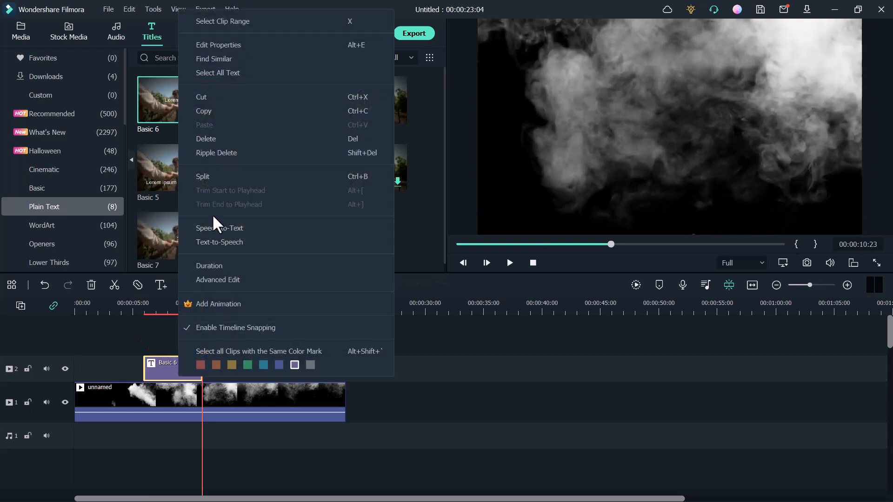
left_click(230, 46)
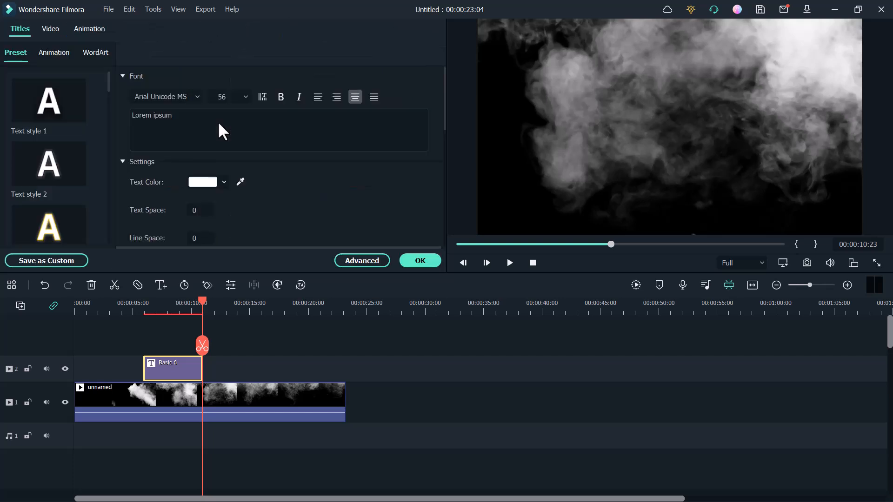
left_click_drag(218, 120, 97, 116)
type("TECHDO")
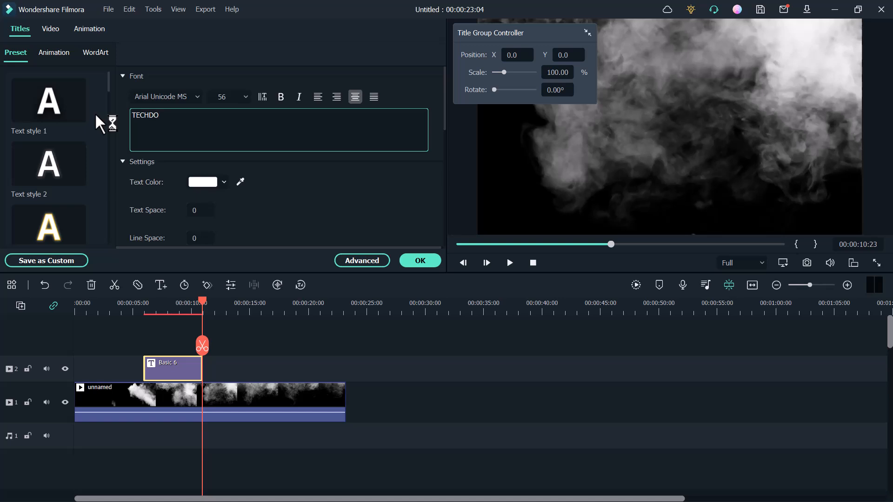
Step: Set the title's font to Bungee and make it bold
left_click(197, 99)
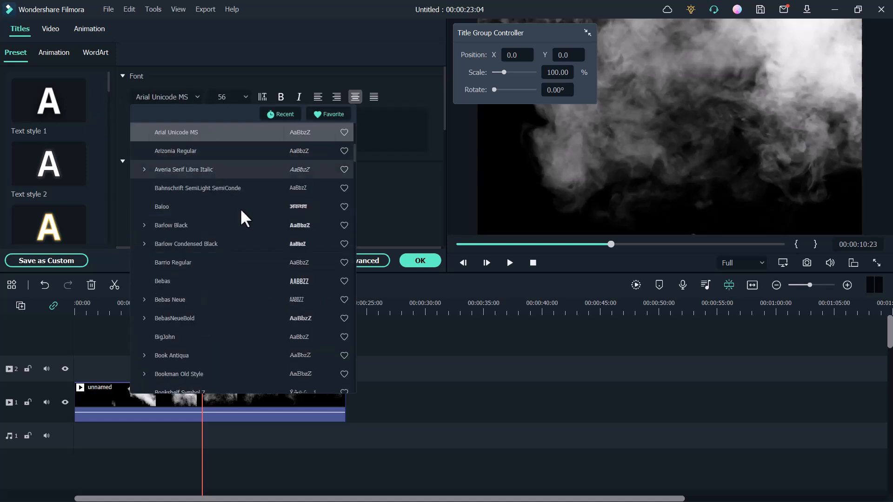
scroll(241, 244, "down", 5)
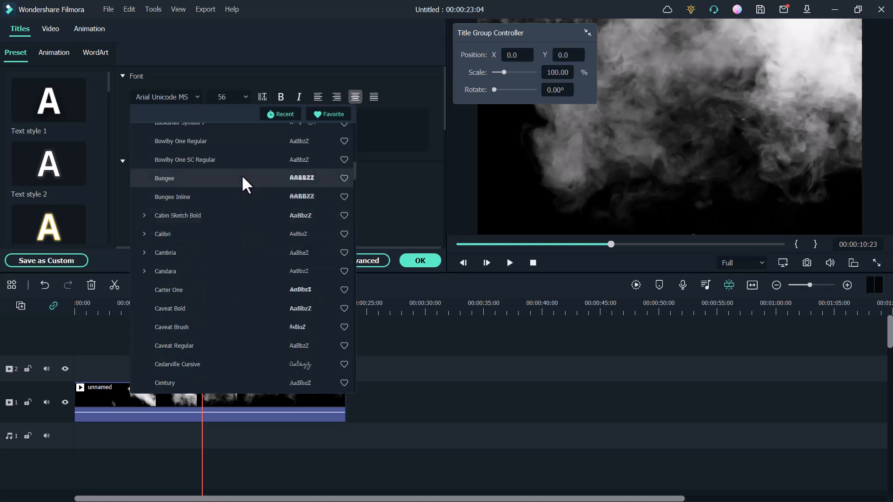
left_click(243, 184)
left_click(280, 97)
Step: At about 00:00:07:19, set the title's font size to 150, then enlarge it in the preview to about 264 and center it
left_click(165, 307)
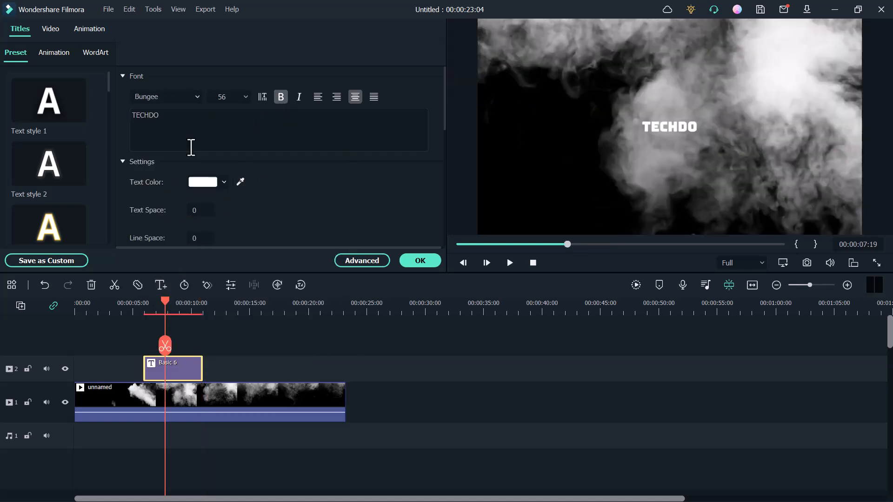
double_click(244, 98)
left_click(246, 97)
left_click(224, 191)
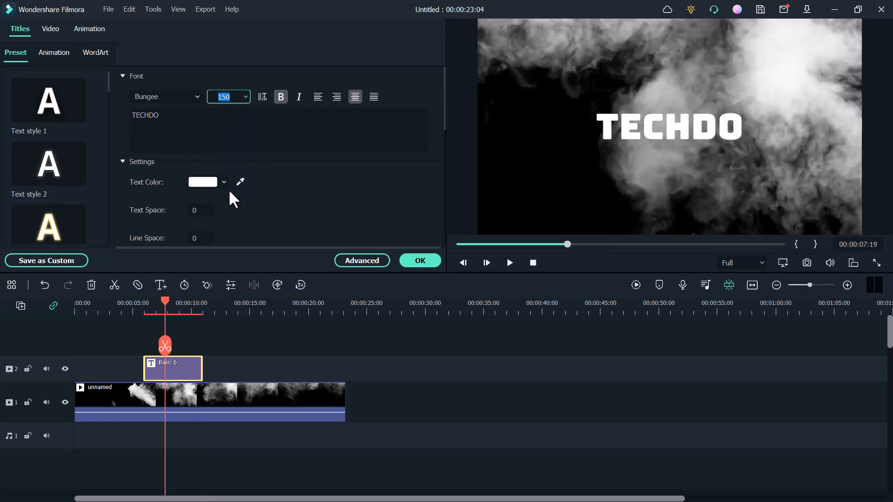
left_click(616, 116)
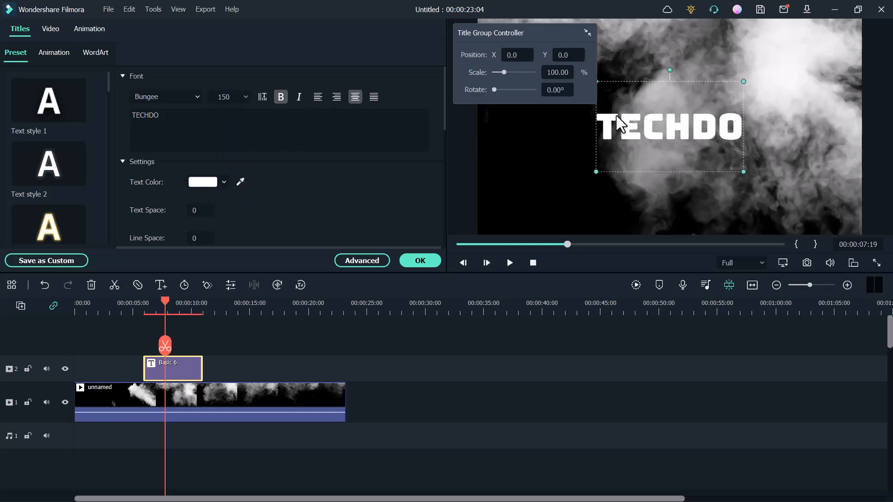
left_click_drag(597, 82, 518, 57)
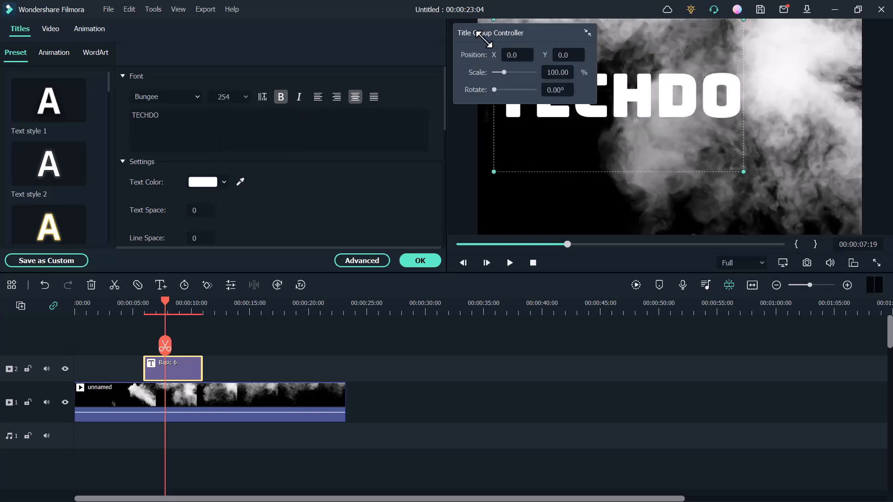
left_click_drag(680, 131, 682, 134)
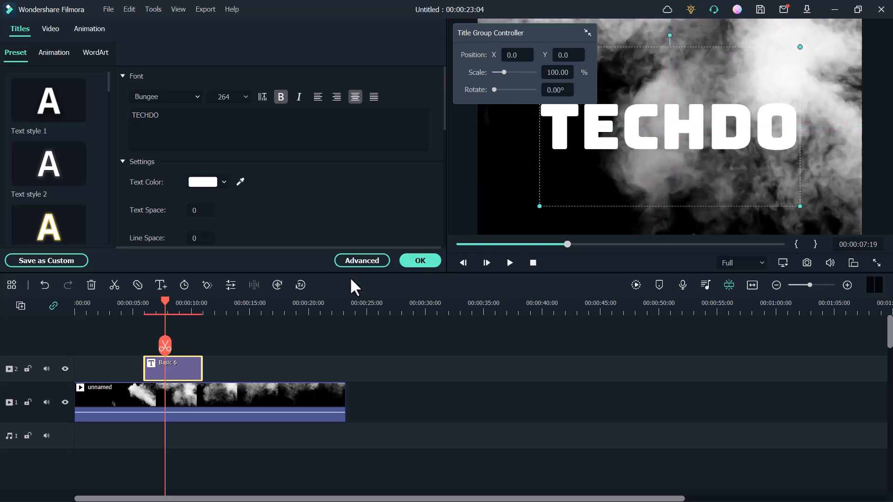
Step: Set the title's compositing blending mode to Overlay and close its properties
left_click(49, 31)
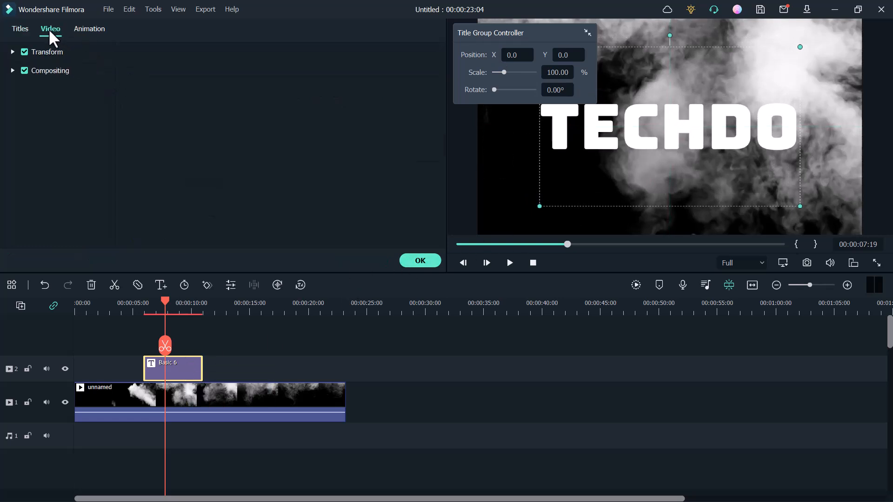
left_click(13, 69)
left_click(264, 105)
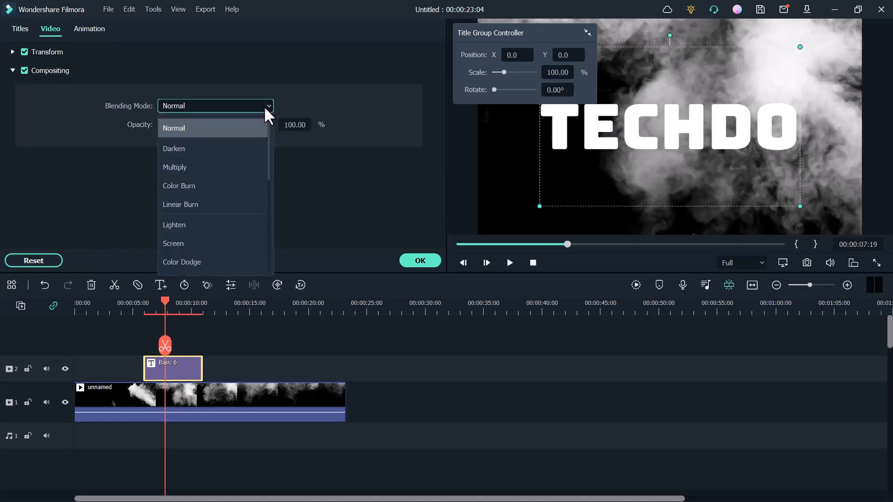
scroll(244, 226, "down", 3)
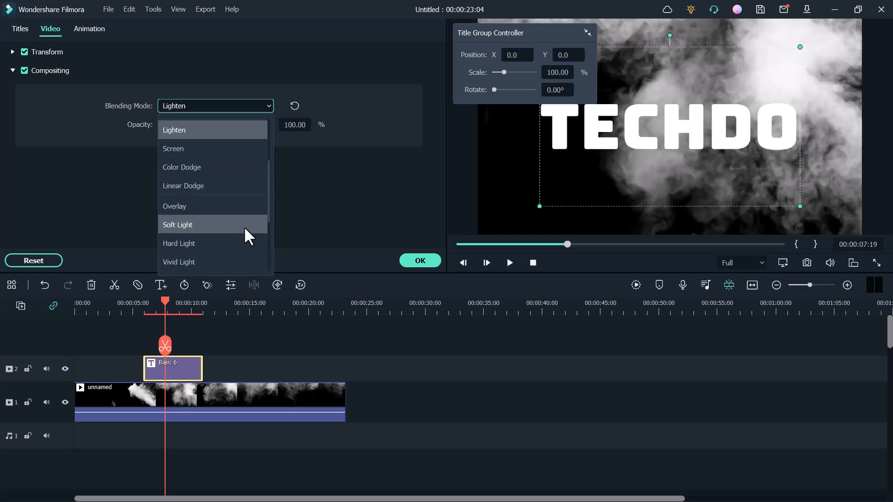
left_click(230, 205)
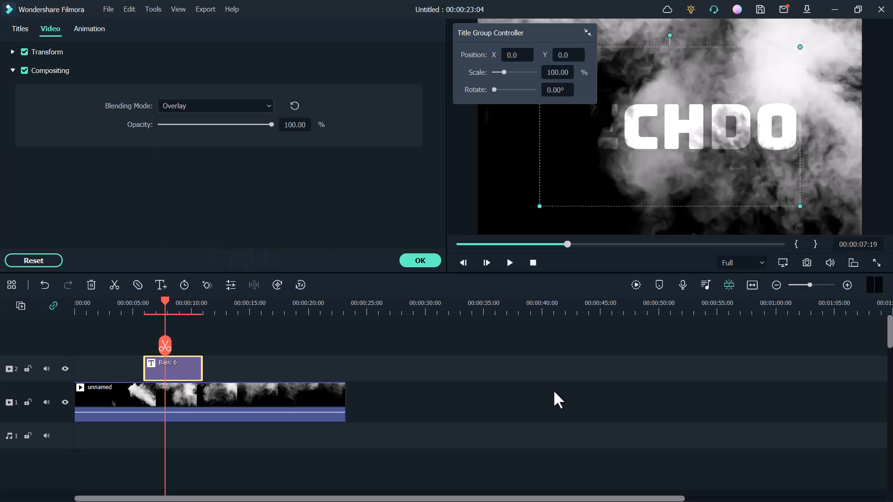
left_click(477, 398)
Step: Extend the title clip's end to match the end of the smoke clip
left_click(196, 372)
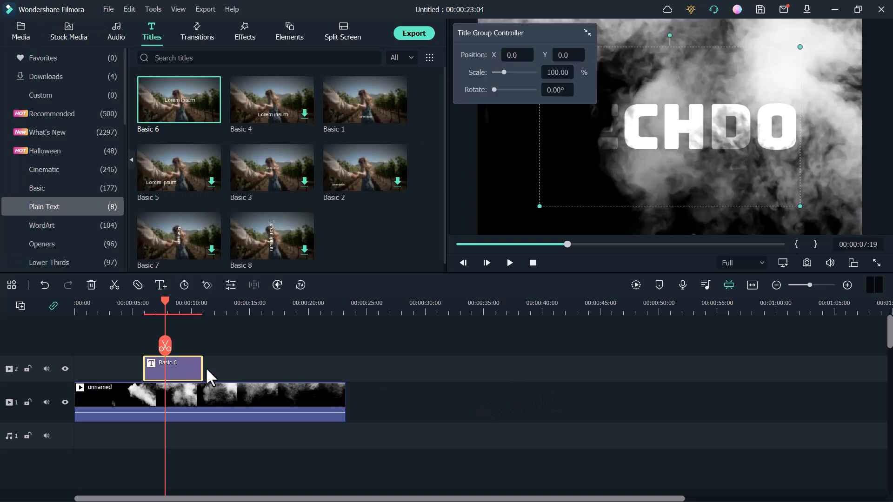
left_click_drag(201, 367, 345, 370)
Step: Play back the smoke title reveal from about 00:00:04:22, just before the title clip starts, to about 00:00:18:15
left_click(145, 310)
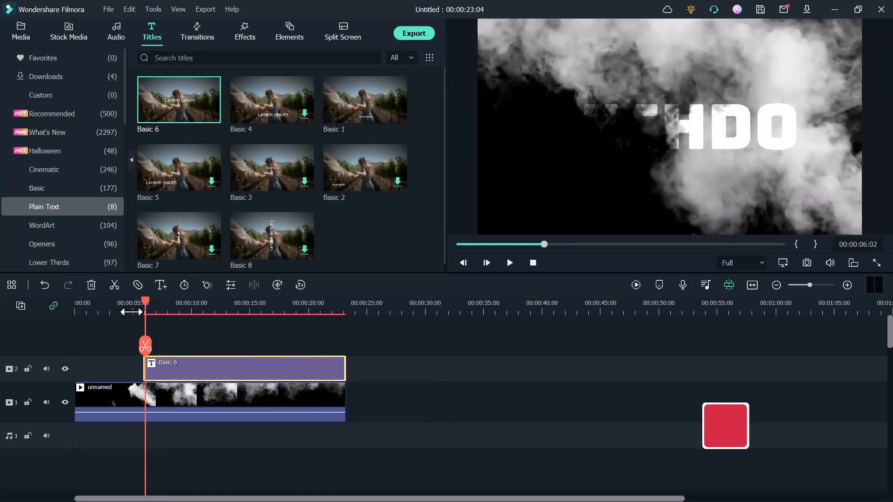
left_click(131, 310)
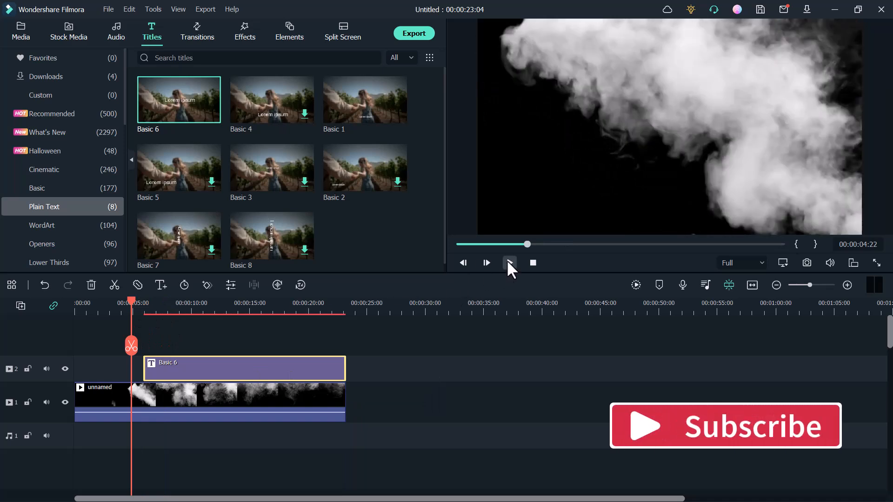
left_click(509, 262)
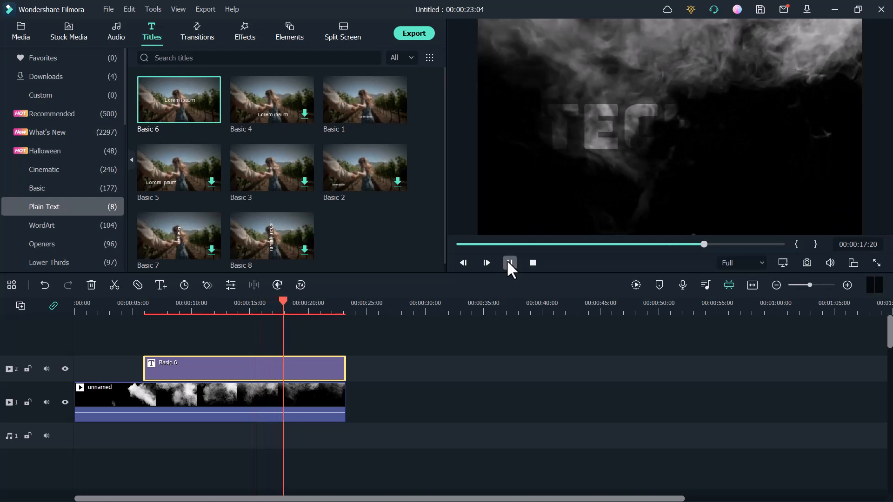
left_click(509, 263)
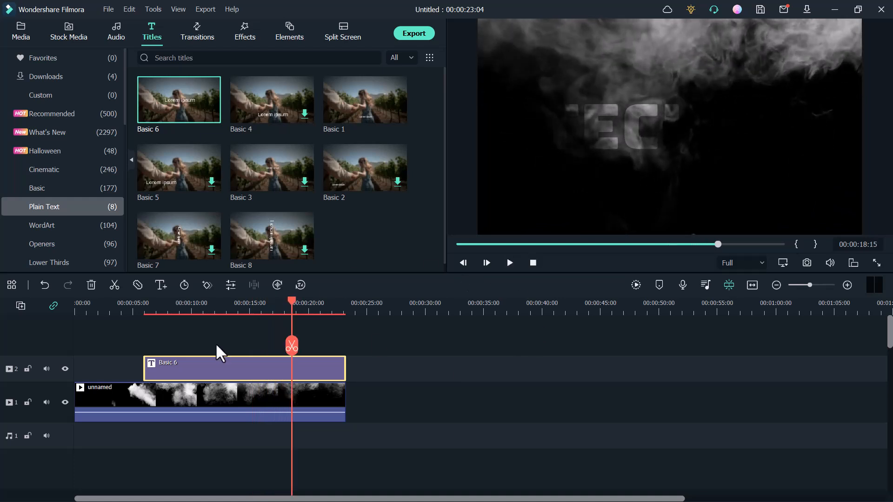
Step: Trim about 00:00:03:13 off the beginning of the smoke clip and extend the title clip's start back to 00:00:00:00
left_click(88, 386)
left_click_drag(79, 389, 120, 360)
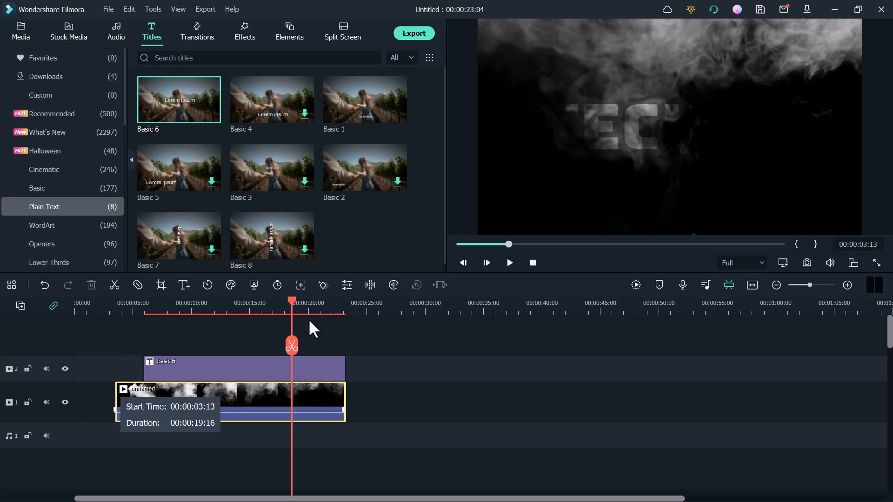
left_click_drag(291, 302, 60, 310)
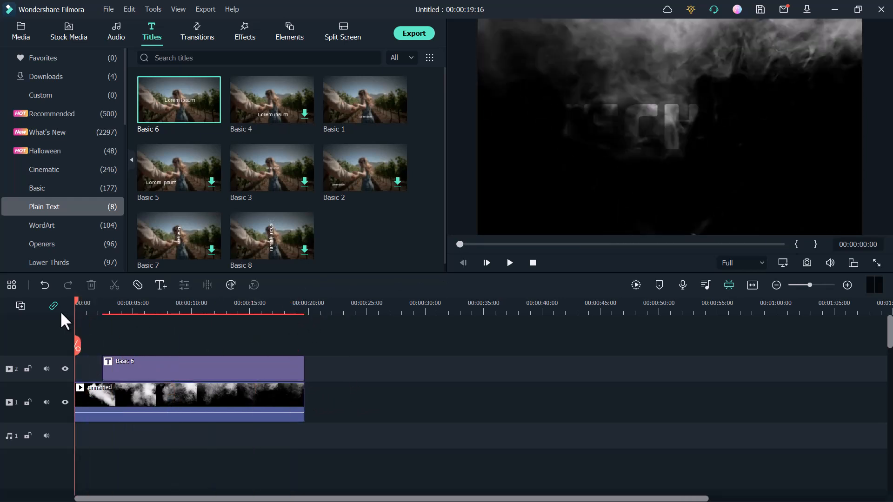
left_click_drag(102, 367, 54, 367)
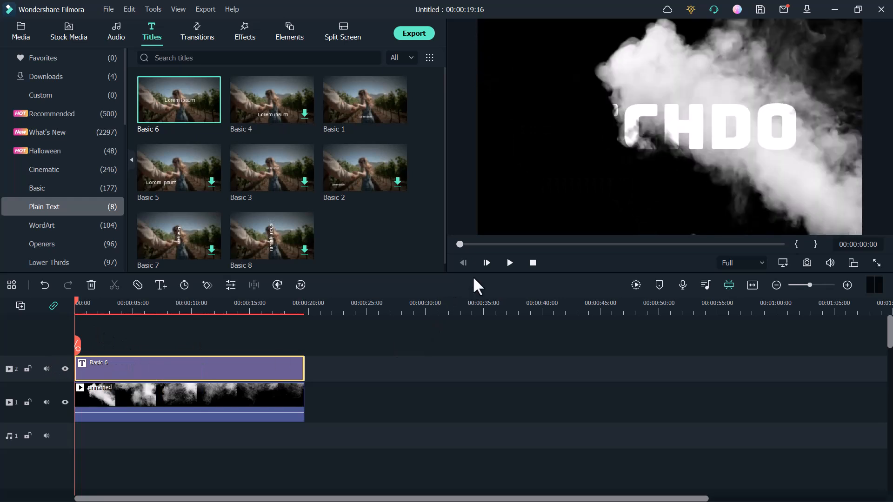
Step: Play the adjusted reveal from the start, and export the project locally as MP4 under the name My Video100 with the DEFAULT preset
left_click(509, 263)
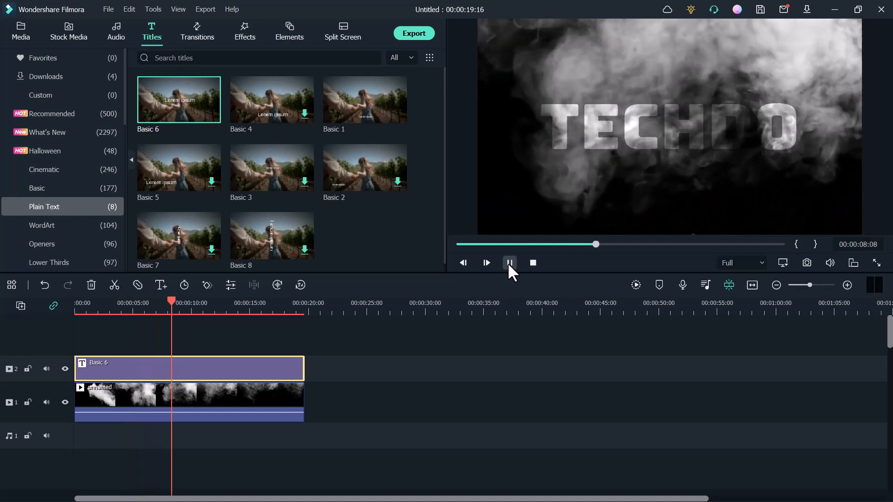
left_click(510, 262)
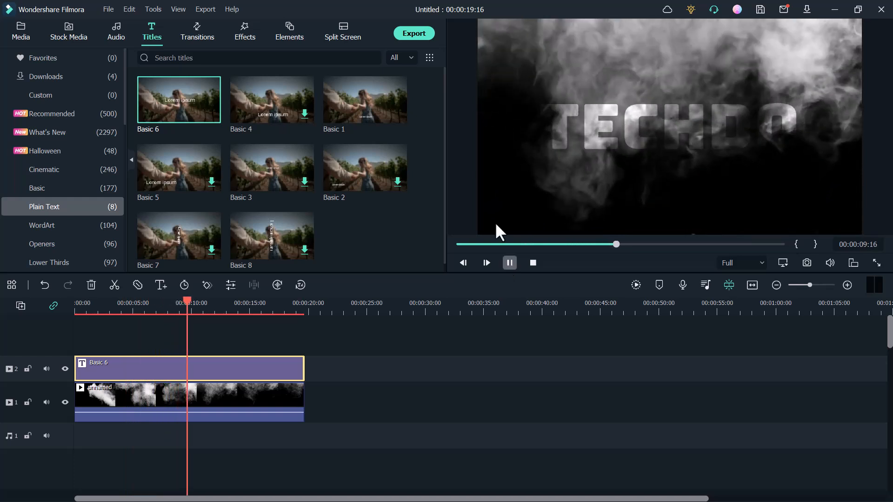
left_click(415, 34)
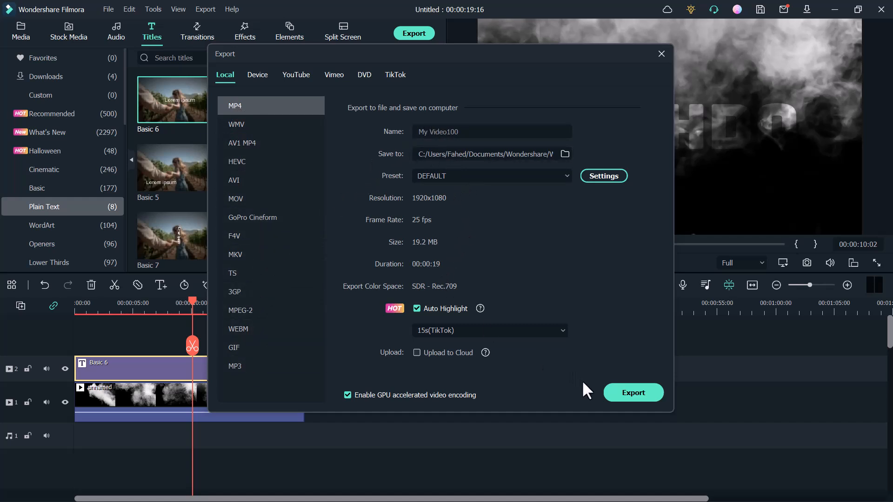
left_click(643, 392)
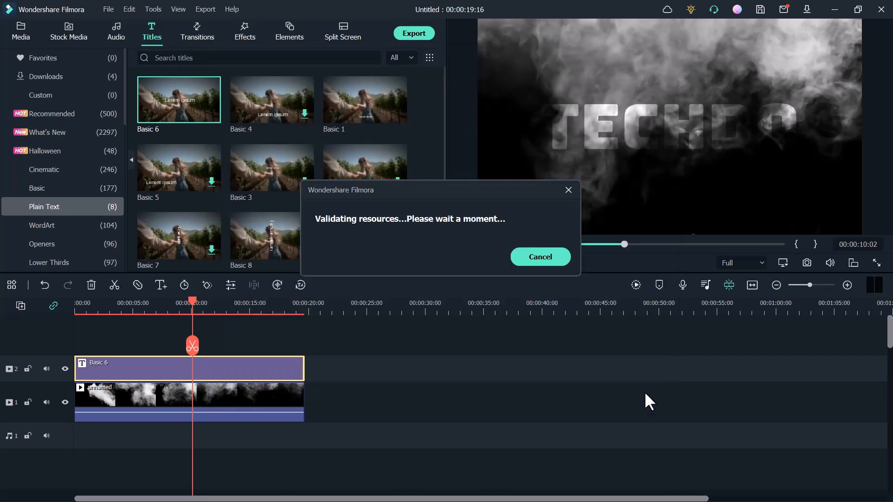